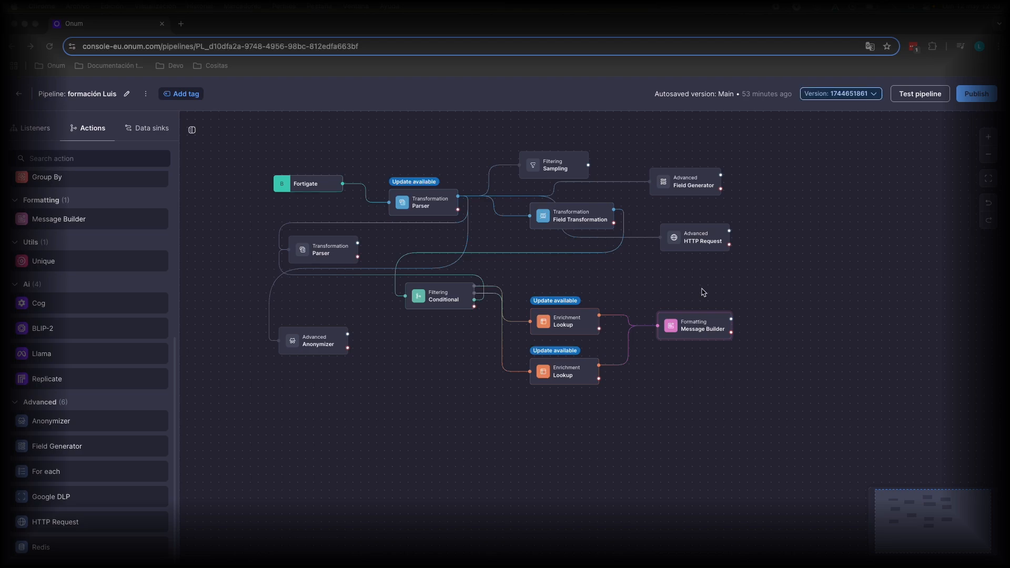
# Step: Open the Message Builder action and add fieldName1.sentpkt to the end of its message and fieldName1.srcip after fieldName1.action
pyautogui.click(699, 329)
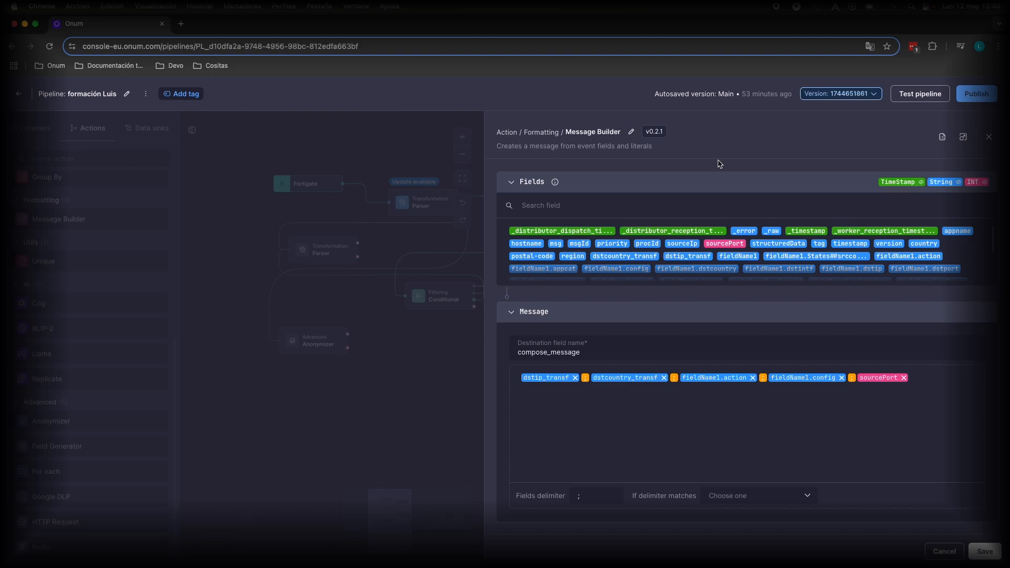
pyautogui.scroll(-3, 749, 252)
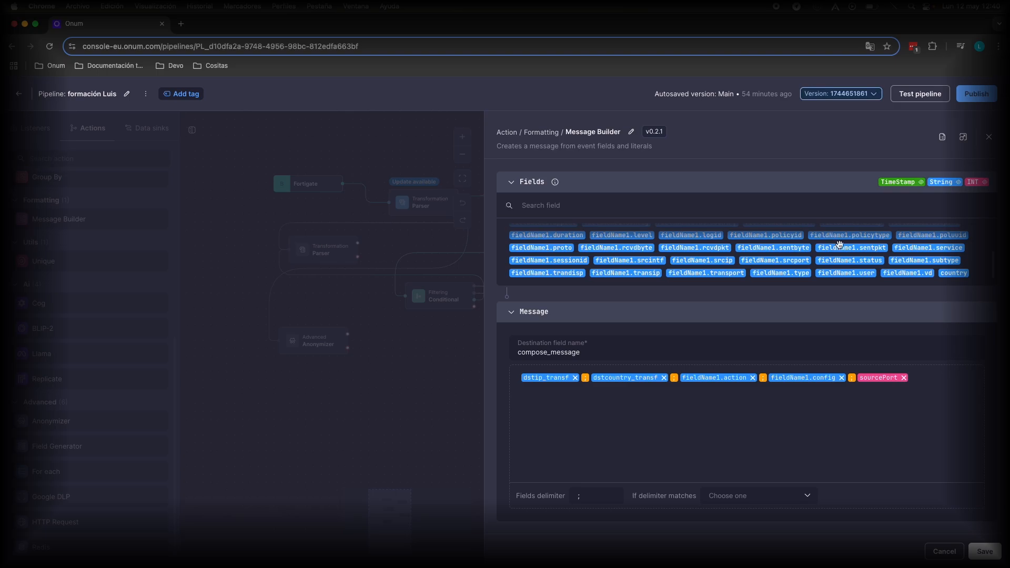
pyautogui.moveTo(844, 247); pyautogui.dragTo(942, 378)
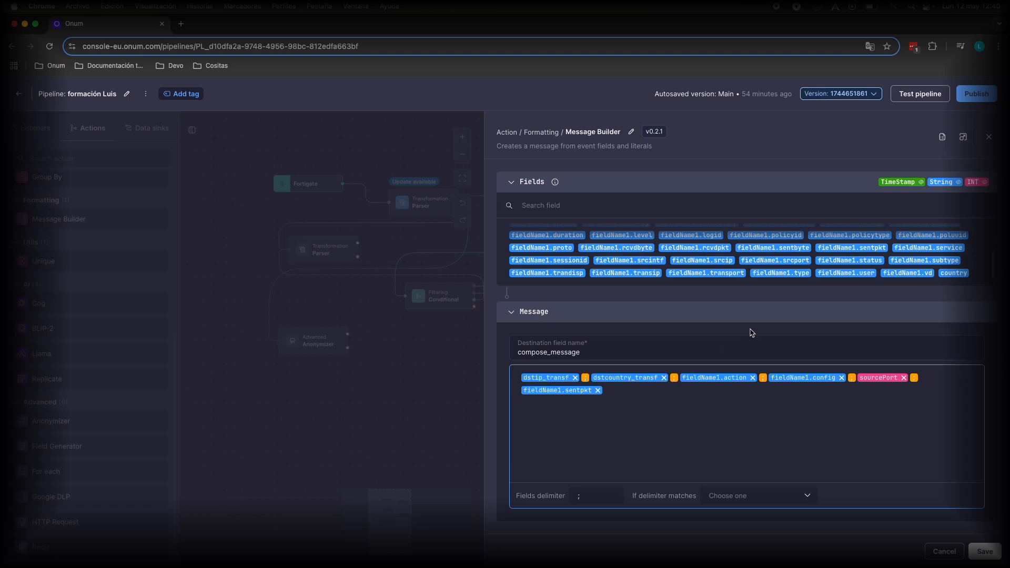
pyautogui.moveTo(726, 261); pyautogui.dragTo(717, 387)
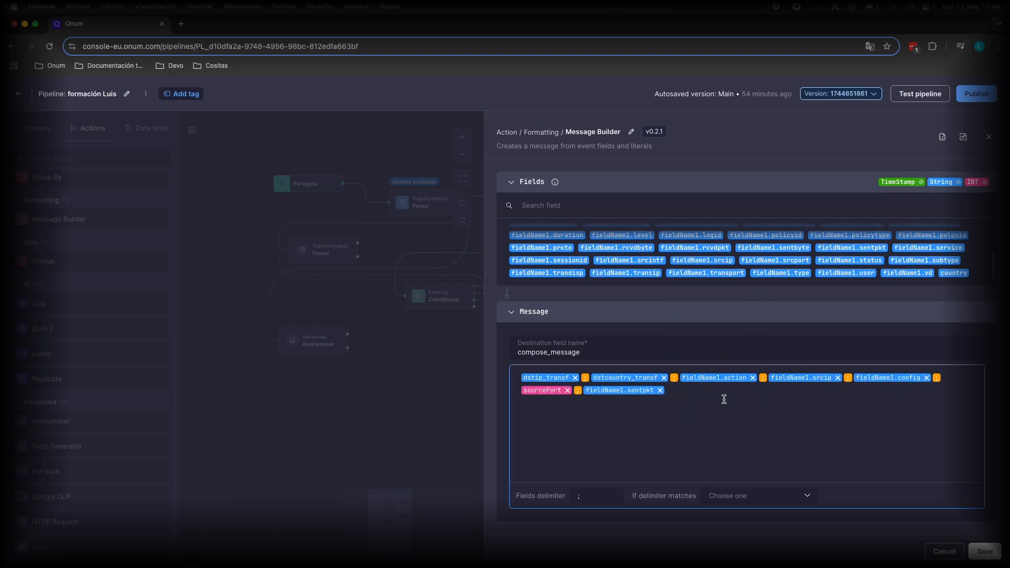
# Step: Add the literal ". El número de paquetes que se enviaron fue" to the message and place fieldName1.sentpkt after it
pyautogui.click(582, 489)
pyautogui.write('. El número de paquetes que se enviaron fue')
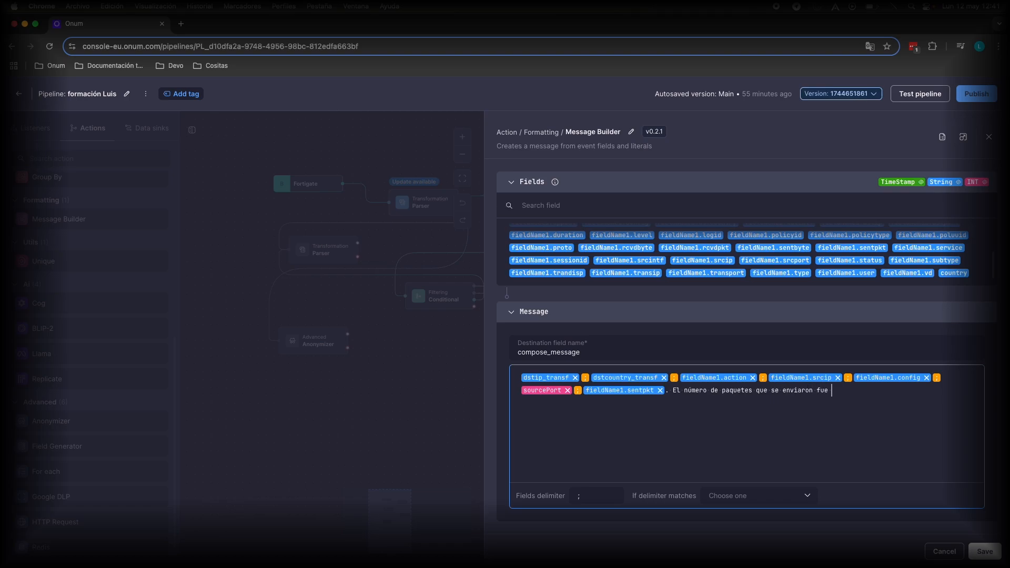
pyautogui.moveTo(599, 390); pyautogui.dragTo(877, 393)
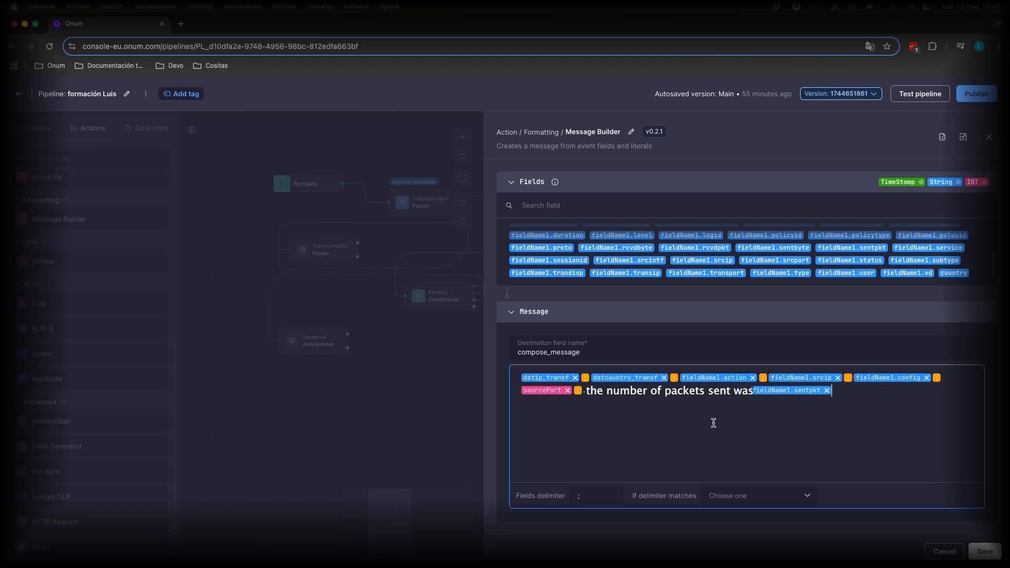
# Step: Set the handling of delimiter matches to Put "" in quotes, and close the Message Builder without saving
pyautogui.doubleClick(589, 353)
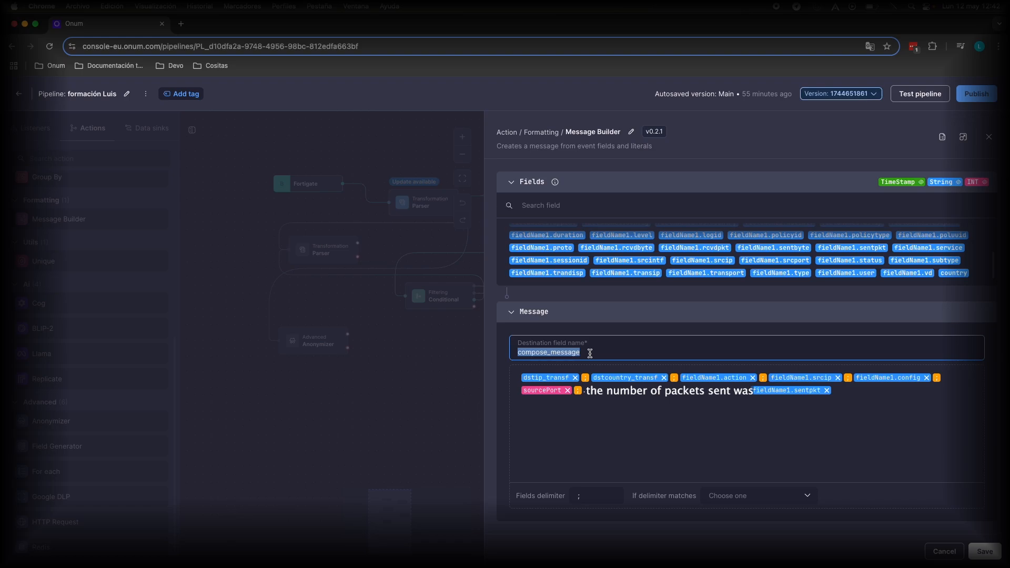
pyautogui.click(606, 498)
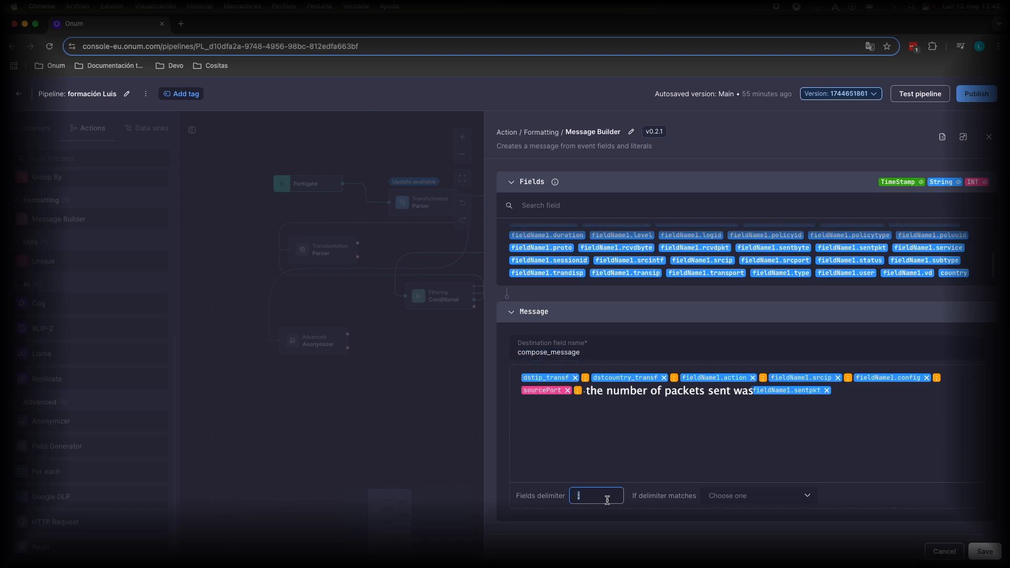
pyautogui.click(726, 496)
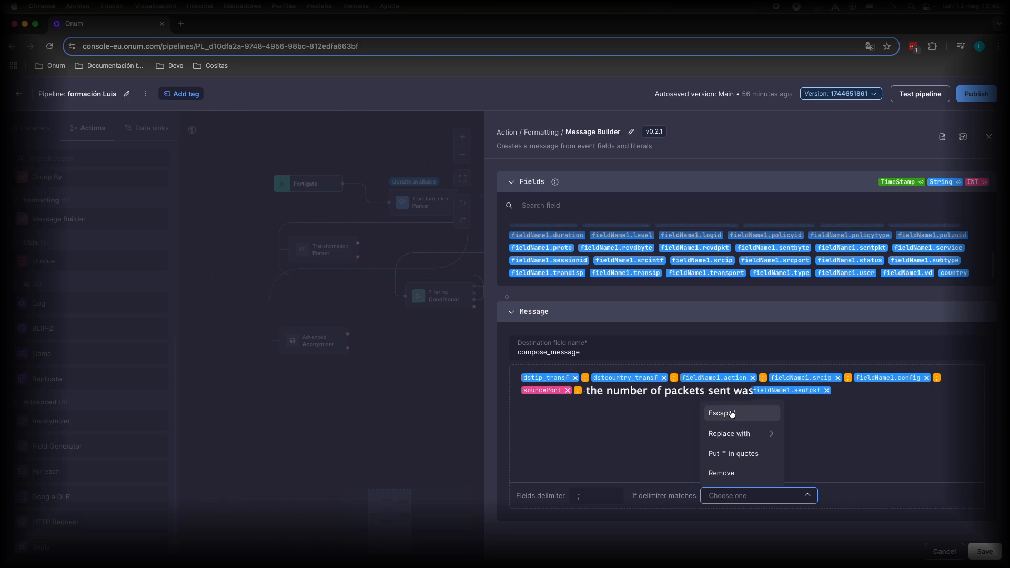
pyautogui.moveTo(765, 432)
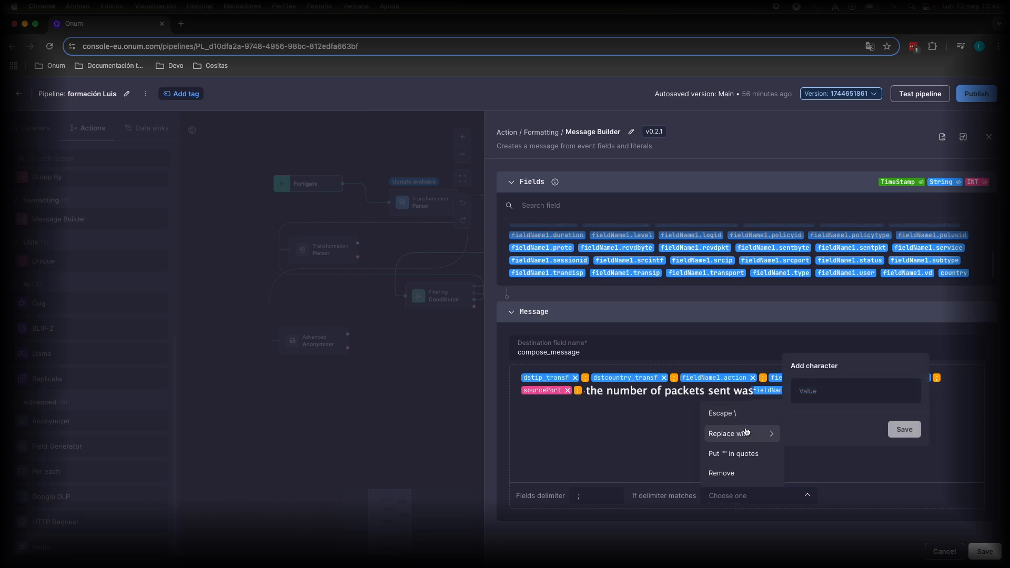
pyautogui.click(739, 454)
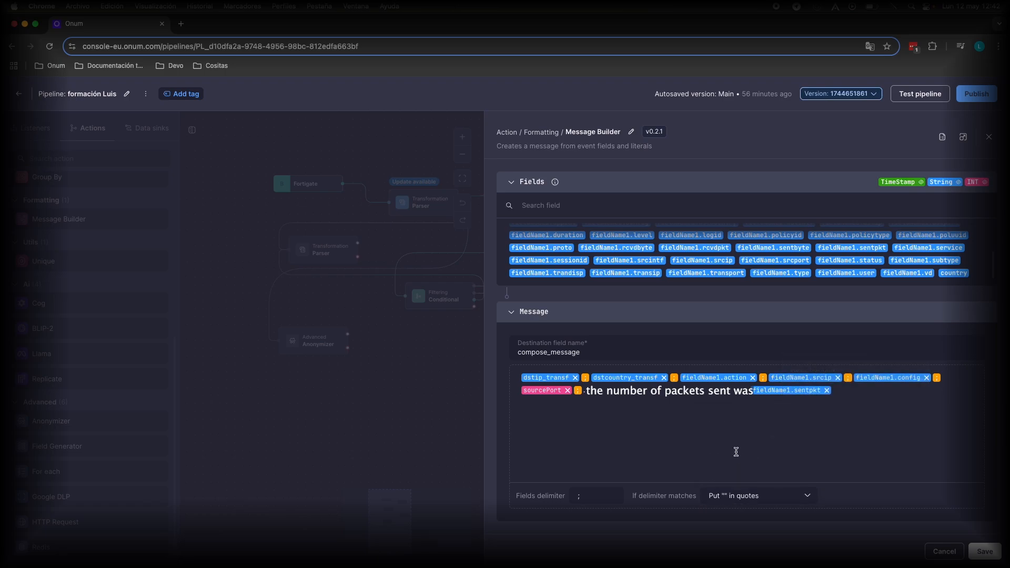
pyautogui.click(747, 497)
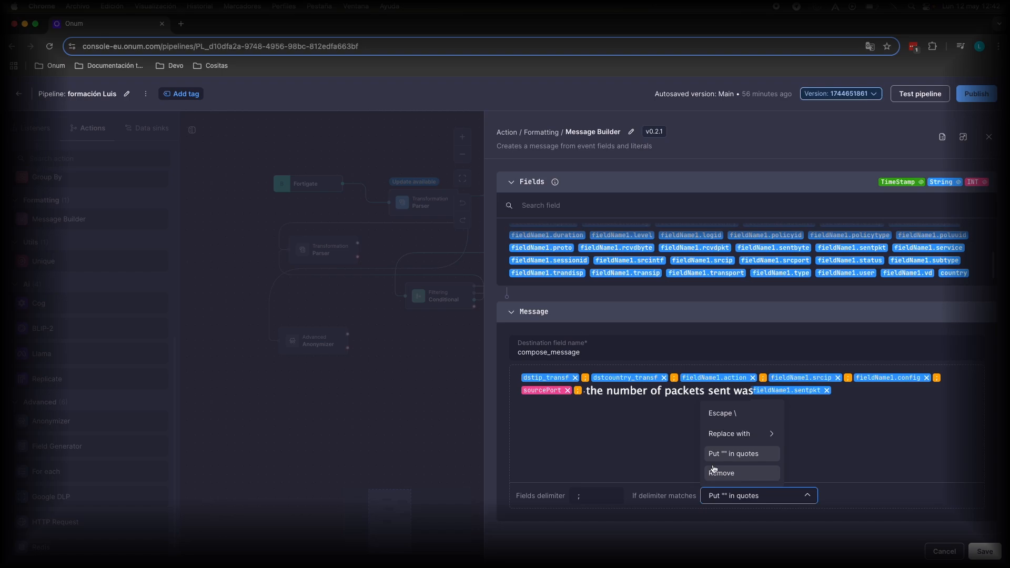
pyautogui.click(950, 549)
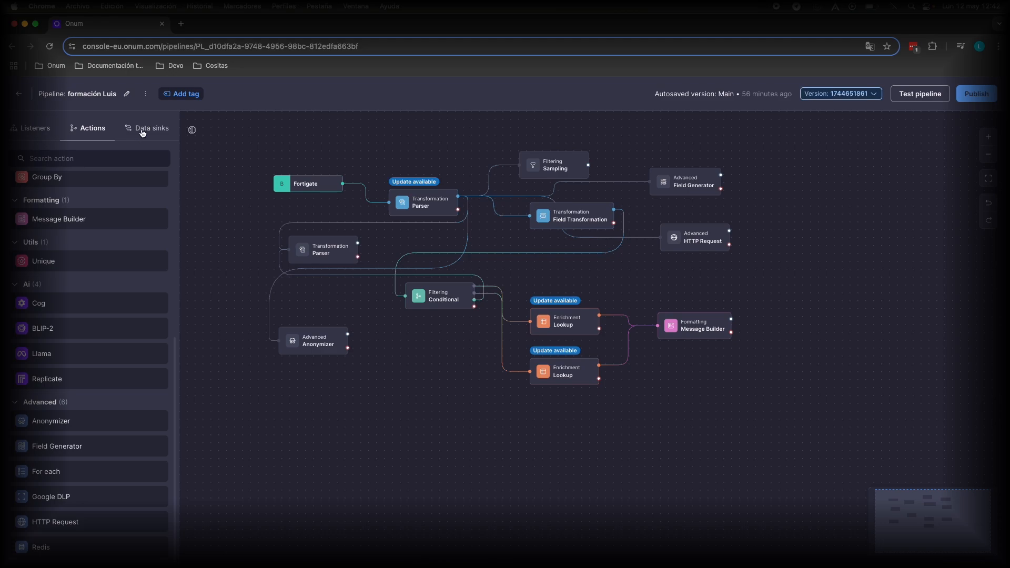
# Step: Add the configured "Syslog new version" data sink to the pipeline and connect the Message Builder's default output to it
pyautogui.click(142, 131)
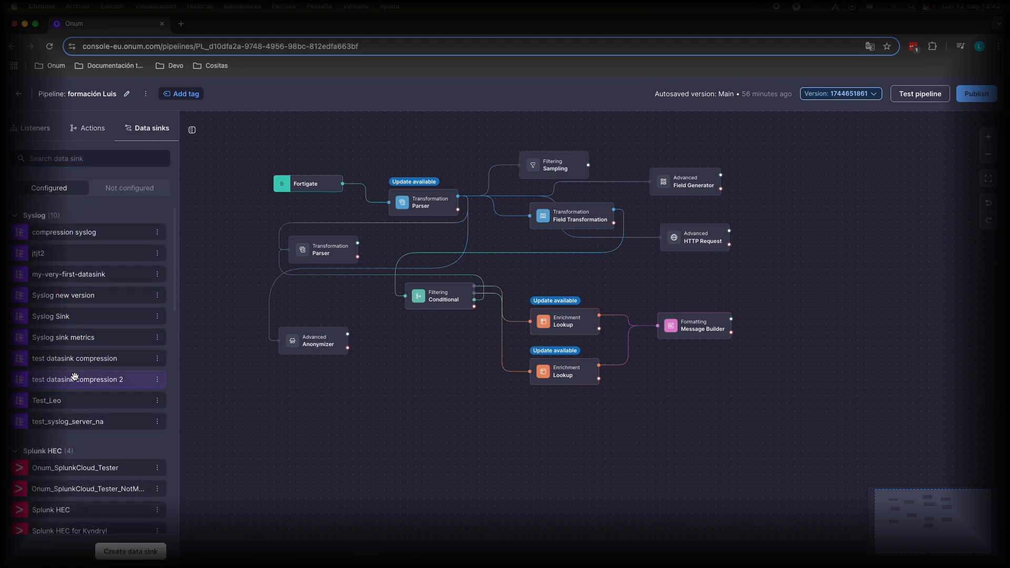
pyautogui.moveTo(69, 295); pyautogui.dragTo(827, 321)
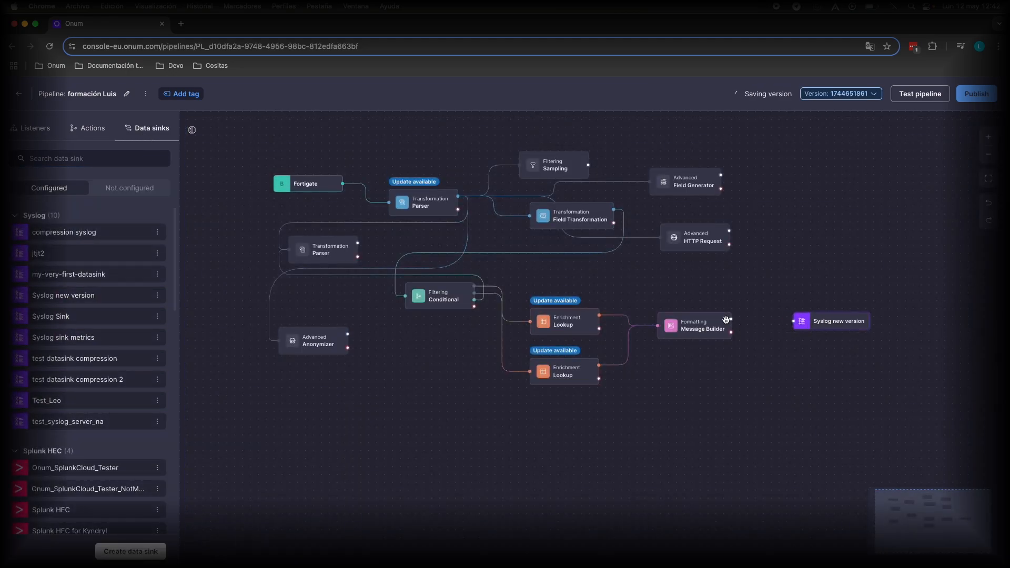
pyautogui.moveTo(730, 319); pyautogui.dragTo(793, 321)
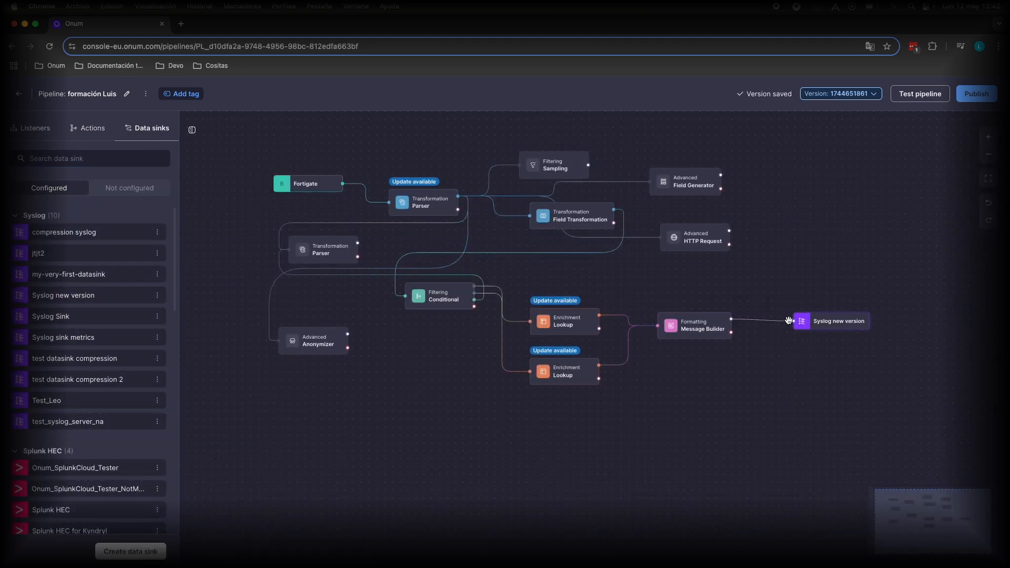
# Step: Open the Syslog sink's output configuration, keep the type Syslog RFC 5424 and set Message to the Message Builder's compose_message
pyautogui.click(848, 319)
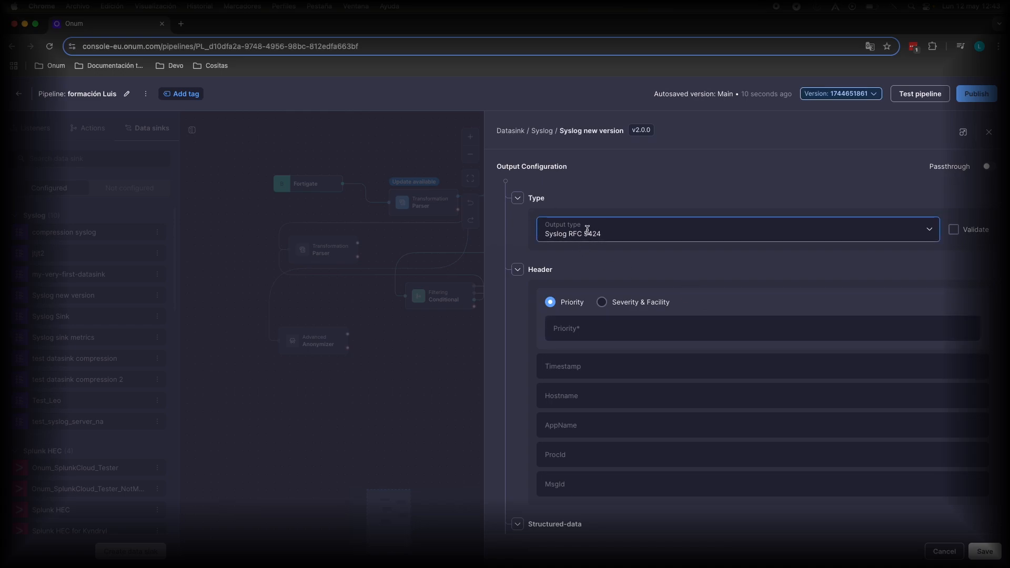
pyautogui.click(603, 234)
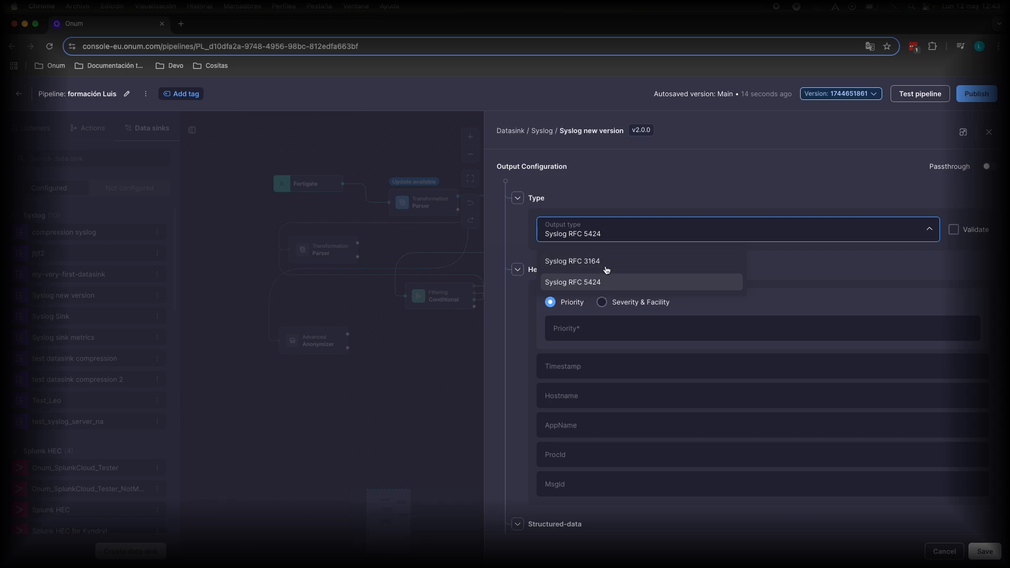
pyautogui.click(616, 237)
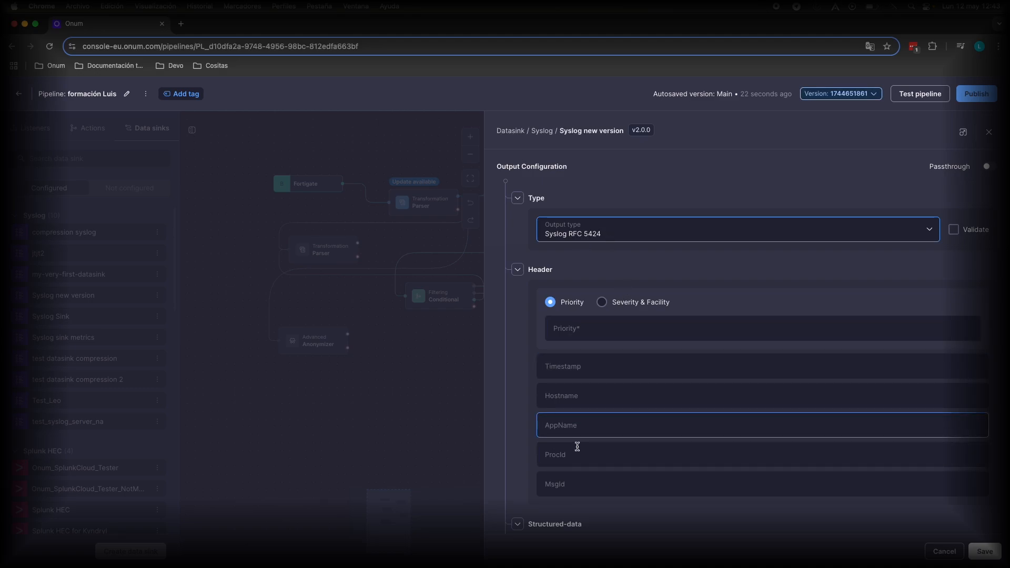
pyautogui.scroll(-4, 626, 428)
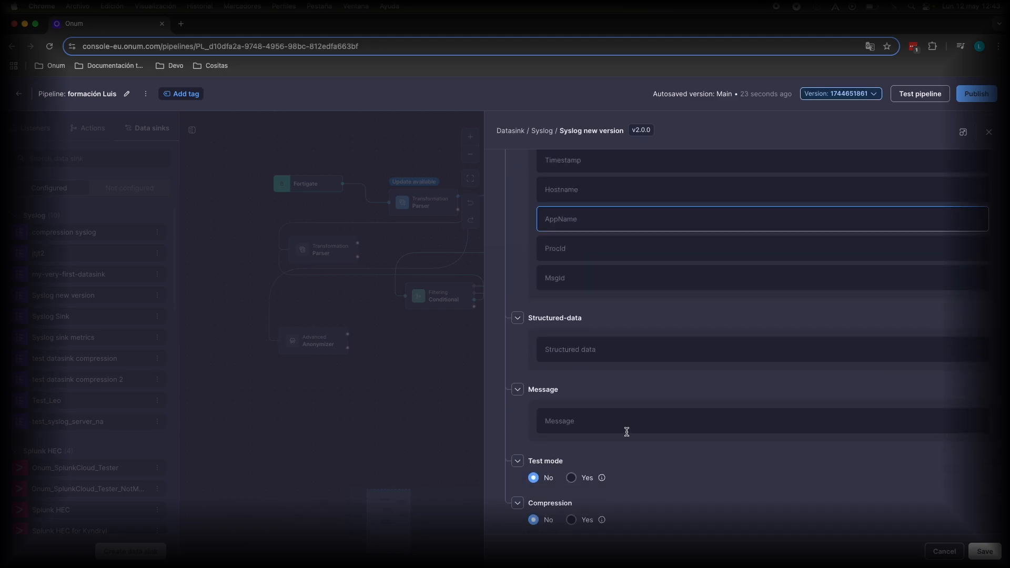
pyautogui.click(572, 422)
pyautogui.write('compos')
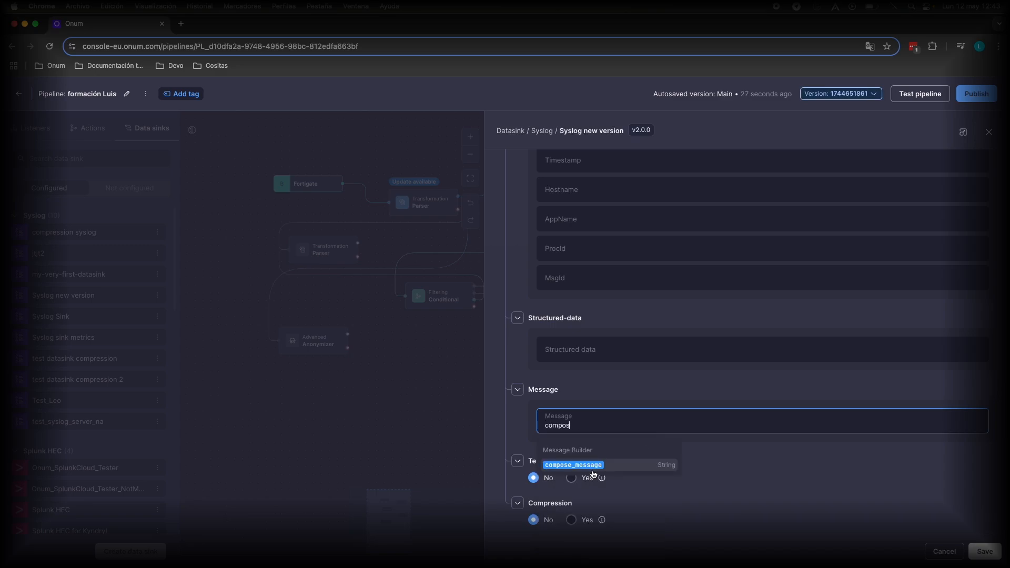
pyautogui.click(593, 470)
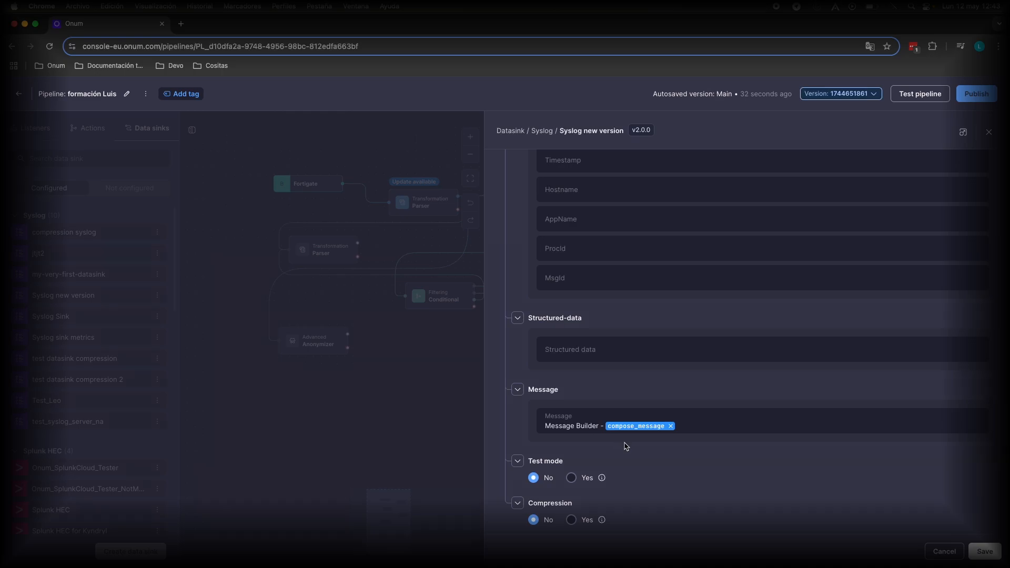
# Step: Switch the output type to Syslog RFC 3164 with compose_message as Content, and close the sink configuration without saving
pyautogui.scroll(3, 683, 446)
pyautogui.scroll(1, 683, 446)
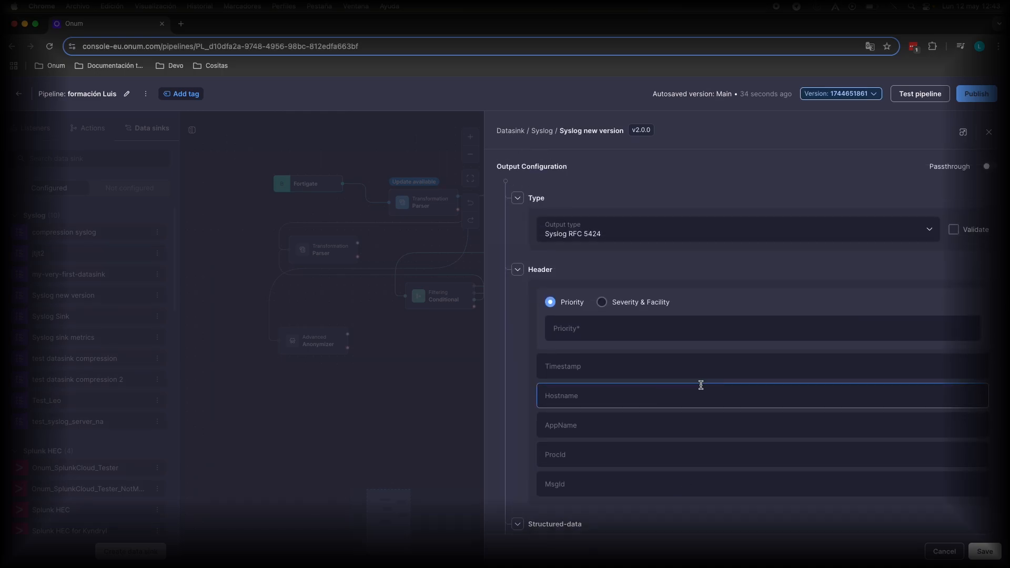
pyautogui.click(653, 237)
pyautogui.click(612, 263)
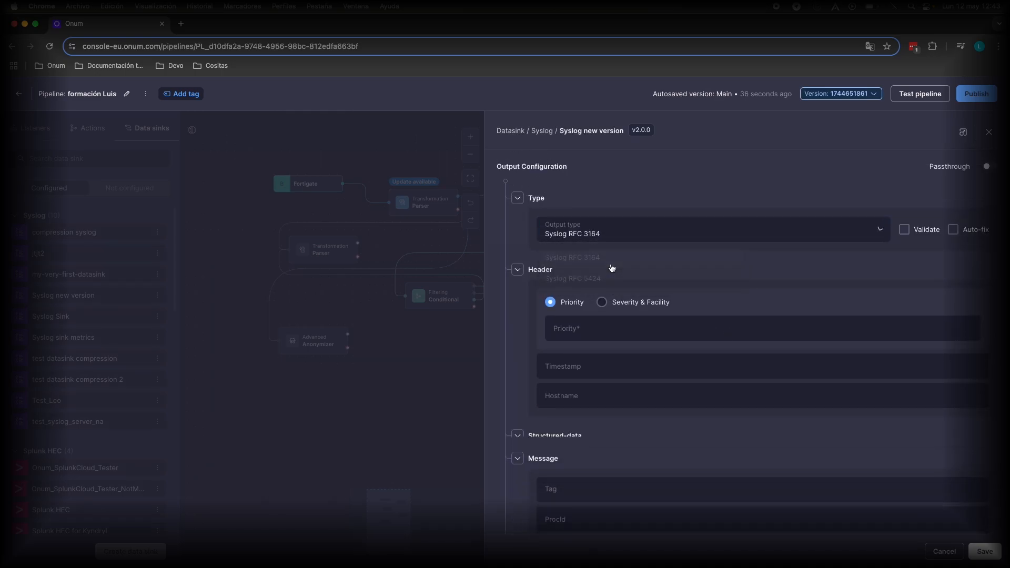
pyautogui.scroll(-5, 748, 347)
pyautogui.scroll(4, 743, 347)
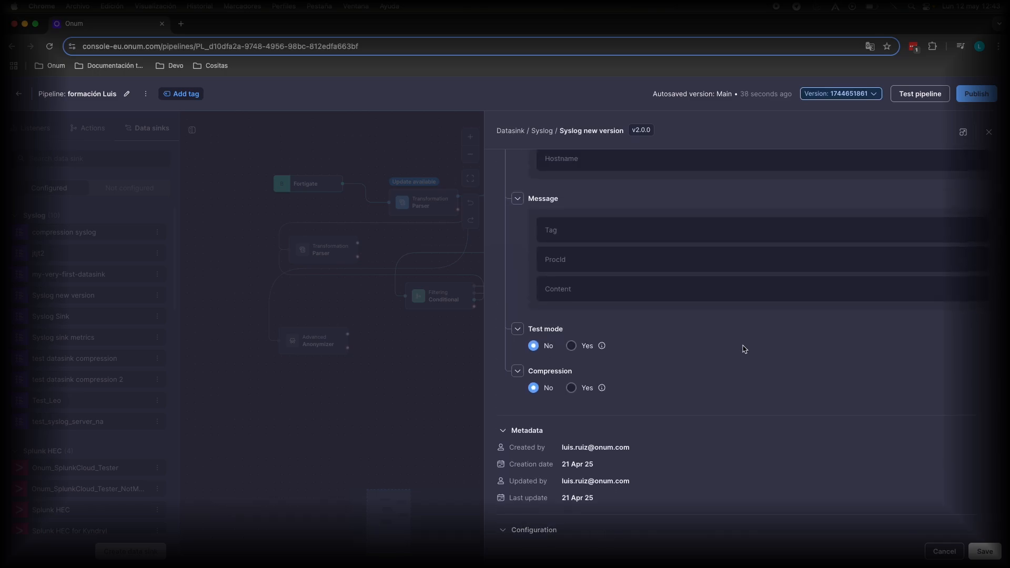
pyautogui.click(586, 368)
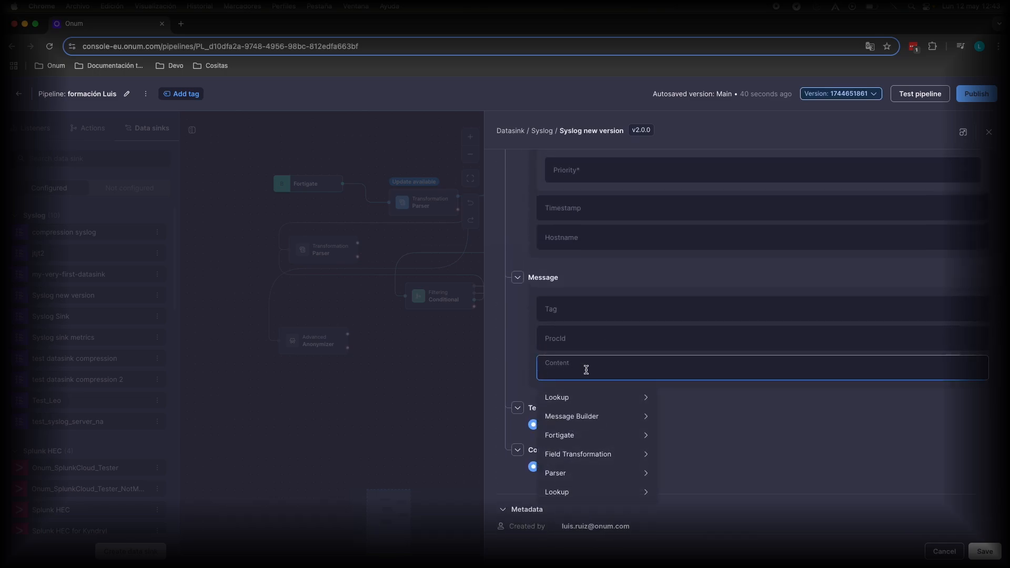
pyautogui.write('compo')
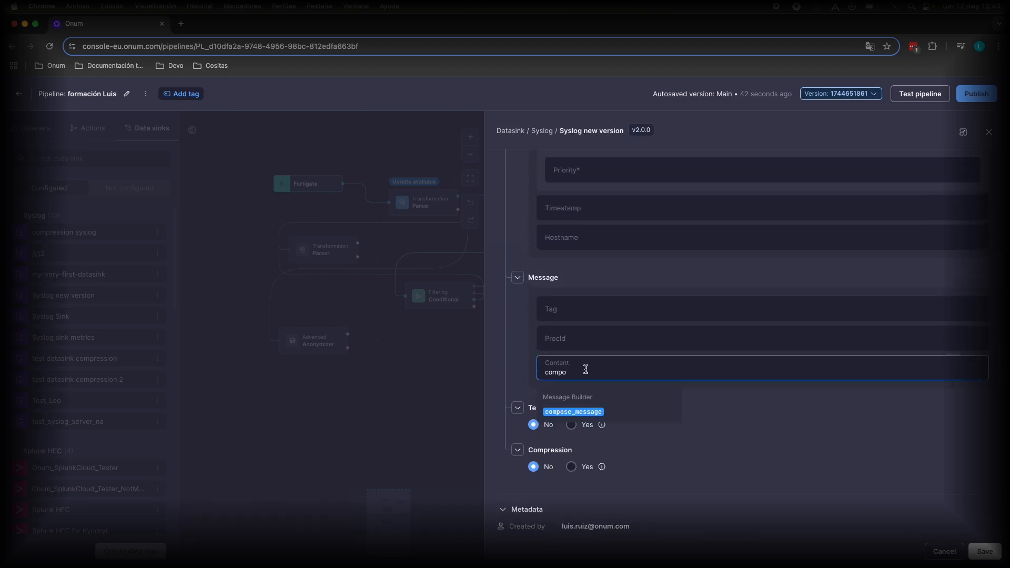
pyautogui.click(600, 411)
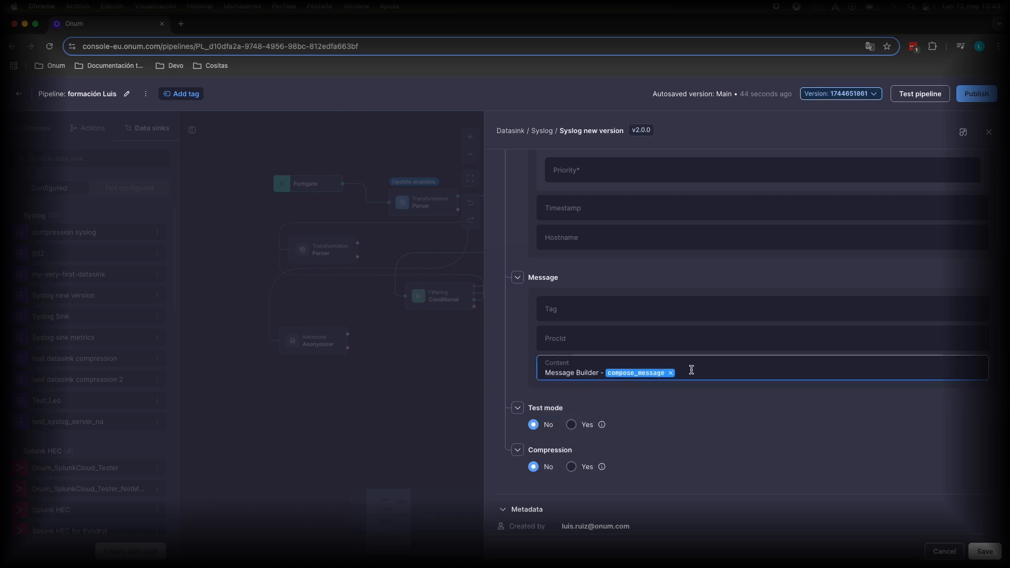
pyautogui.scroll(-2, 691, 371)
pyautogui.scroll(10, 689, 370)
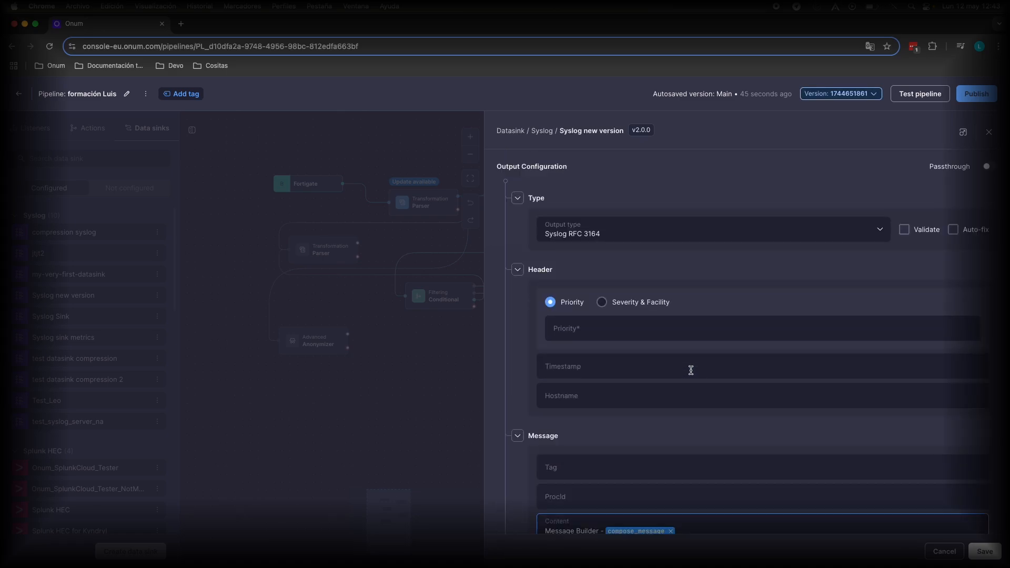
pyautogui.click(942, 547)
# Step: Add the configured "HTTP new version" data sink above the Syslog sink and connect the Message Builder's output to it
pyautogui.scroll(-6, 87, 315)
pyautogui.moveTo(87, 316); pyautogui.dragTo(852, 261)
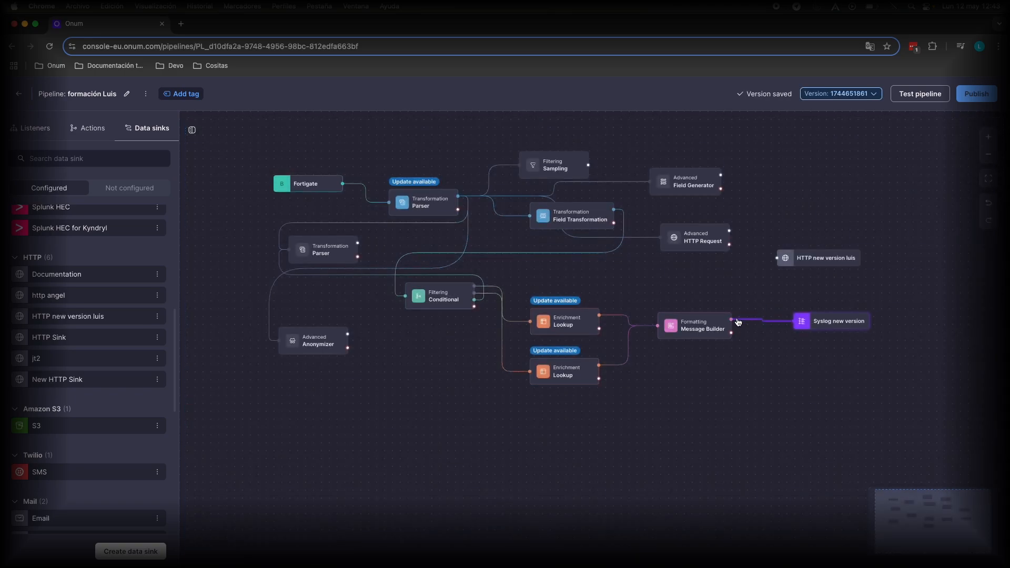
pyautogui.moveTo(731, 316); pyautogui.dragTo(776, 259)
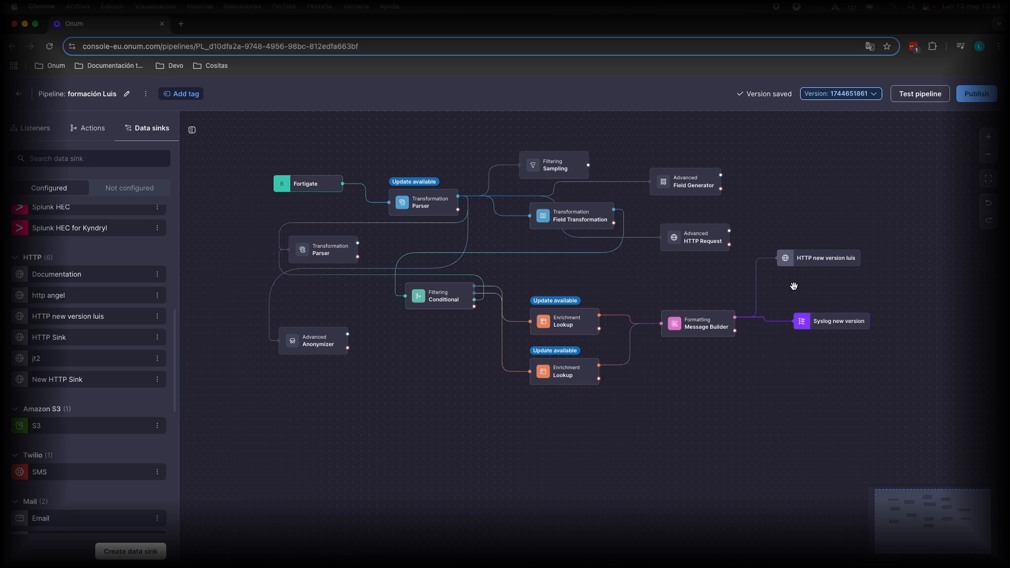
# Step: Open the HTTP sink's output configuration, look at the HTTP method options and set the Url to ${path}
pyautogui.click(824, 262)
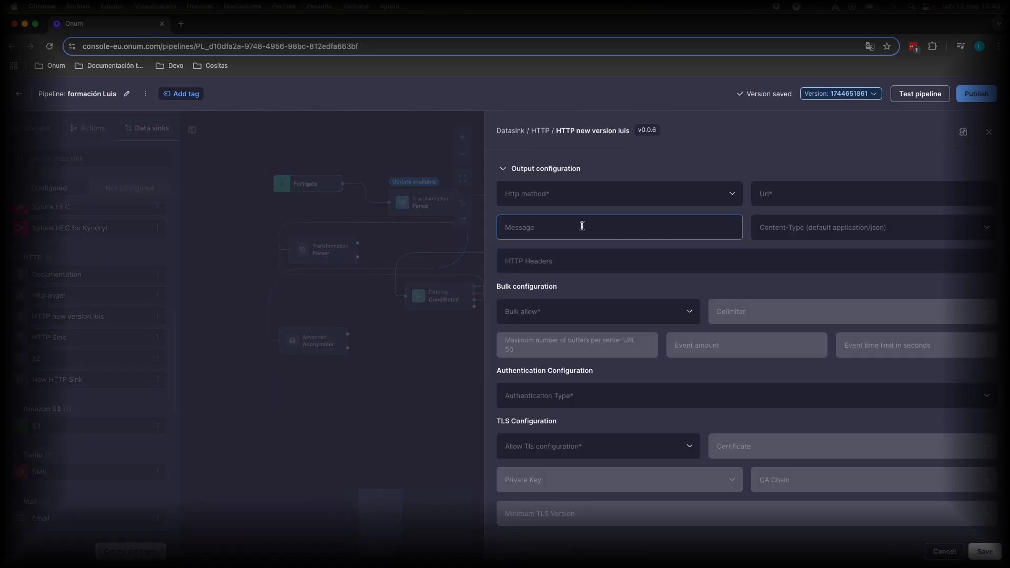
pyautogui.click(541, 199)
pyautogui.click(564, 198)
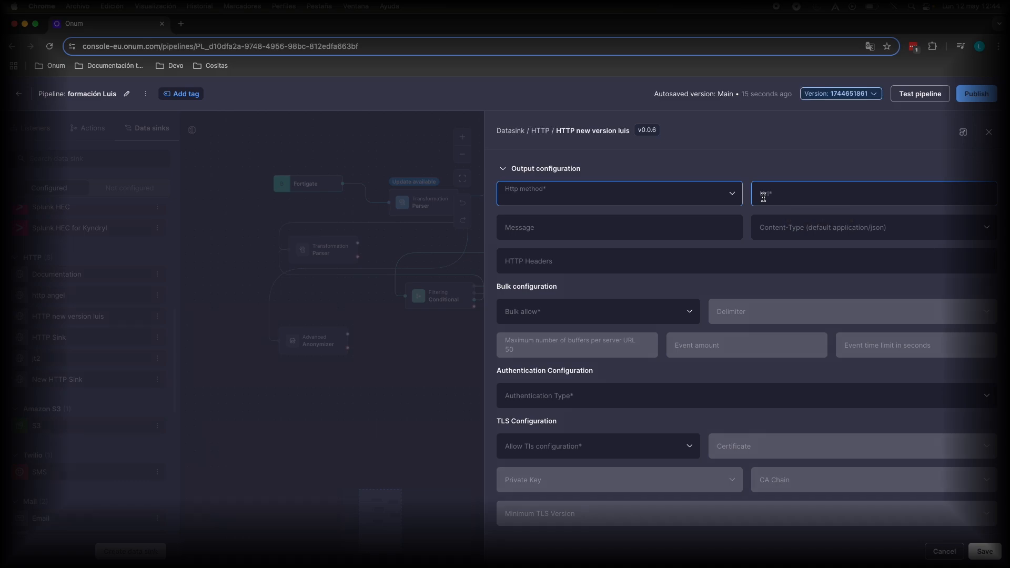
pyautogui.click(787, 193)
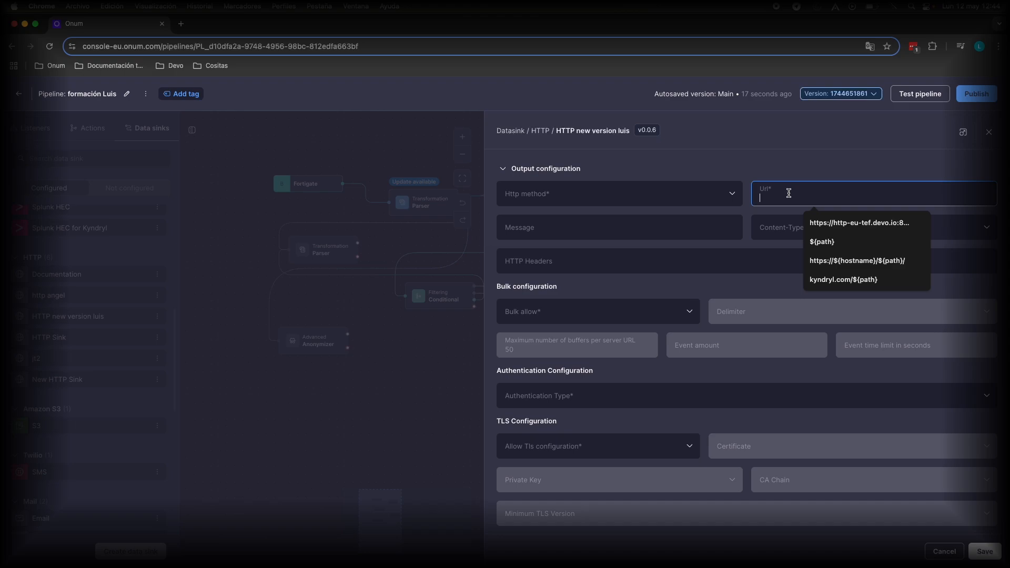
pyautogui.write('$')
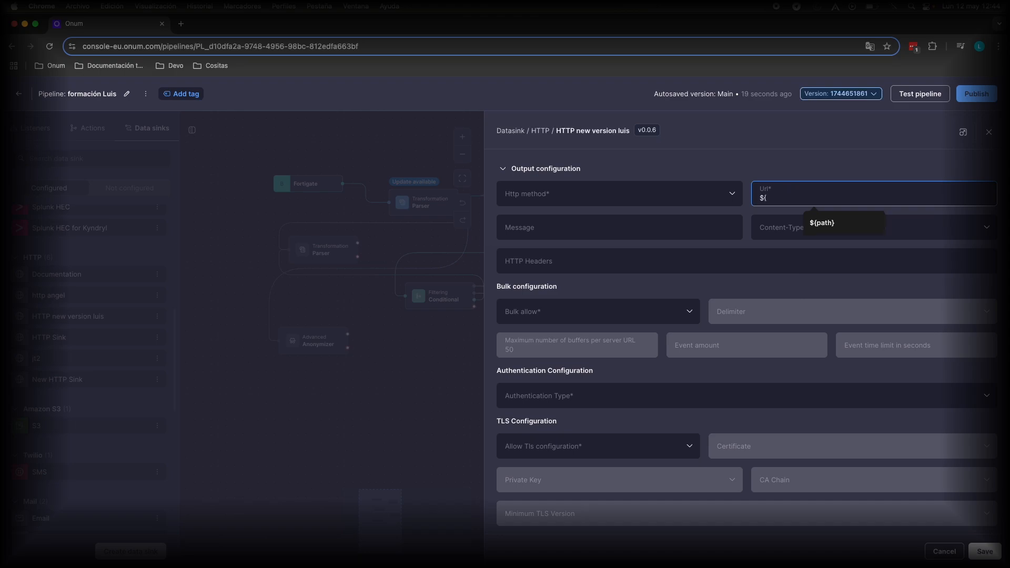
pyautogui.write('{')
pyautogui.press('Down')
pyautogui.press('Return')
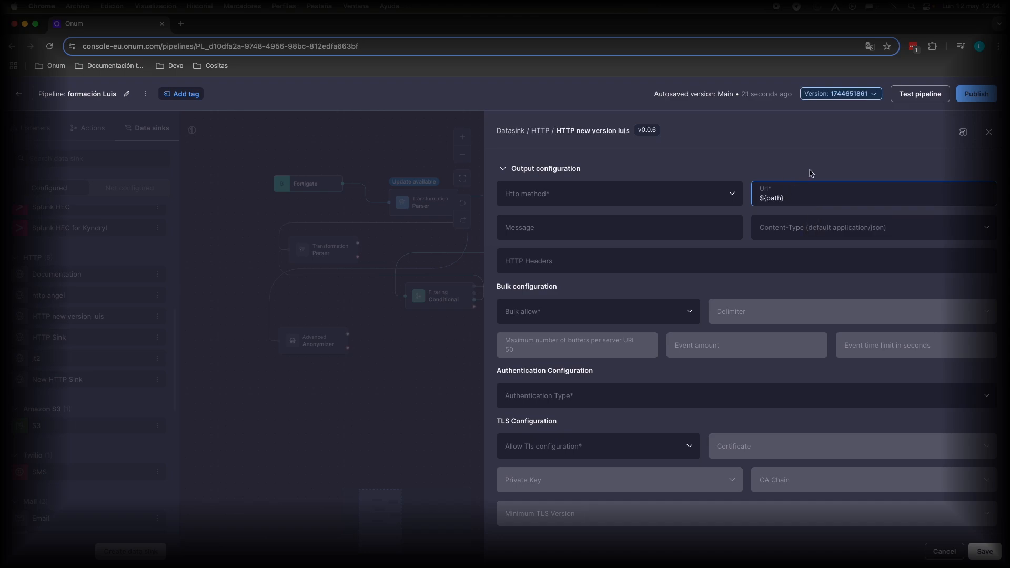
# Step: Set the HTTP sink's Message to the Message Builder's compose_message
pyautogui.click(607, 229)
pyautogui.write('compo')
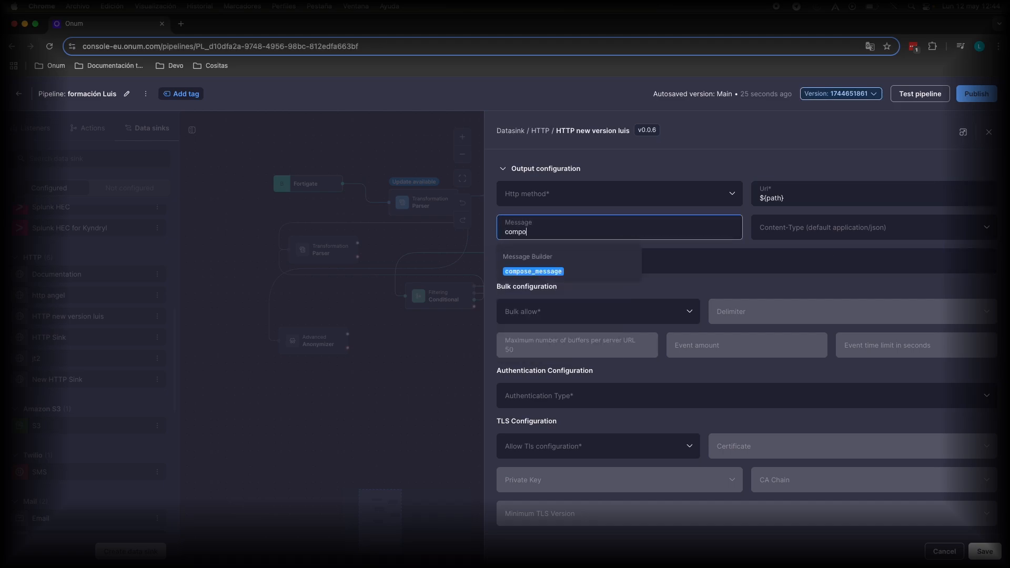
pyautogui.click(581, 270)
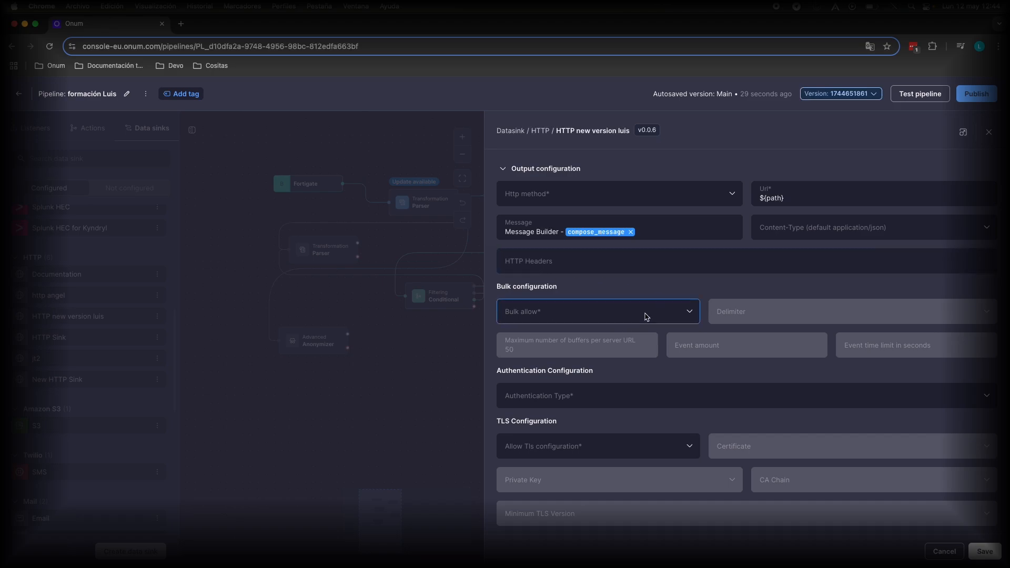
# Step: Review the HTTP sink's bulk, authentication, TLS, proxy and rate limit settings, and close the configuration without saving
pyautogui.click(666, 314)
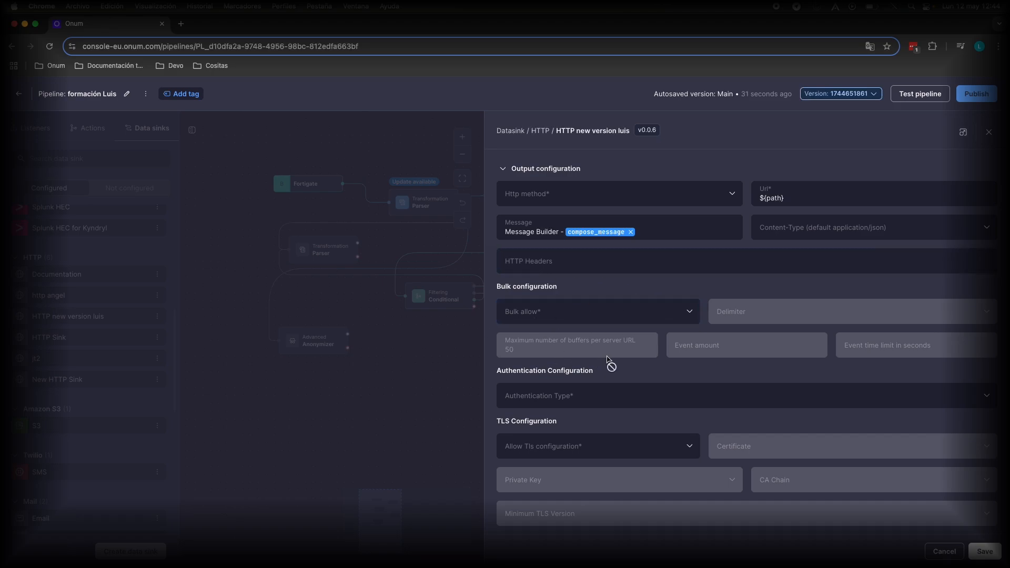
pyautogui.scroll(-3, 686, 373)
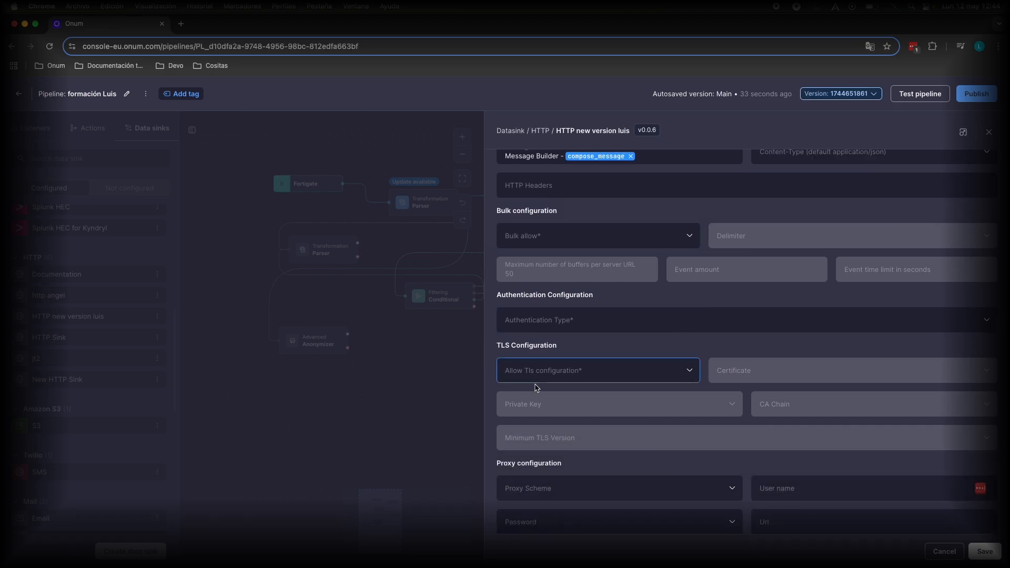
pyautogui.scroll(-8, 636, 367)
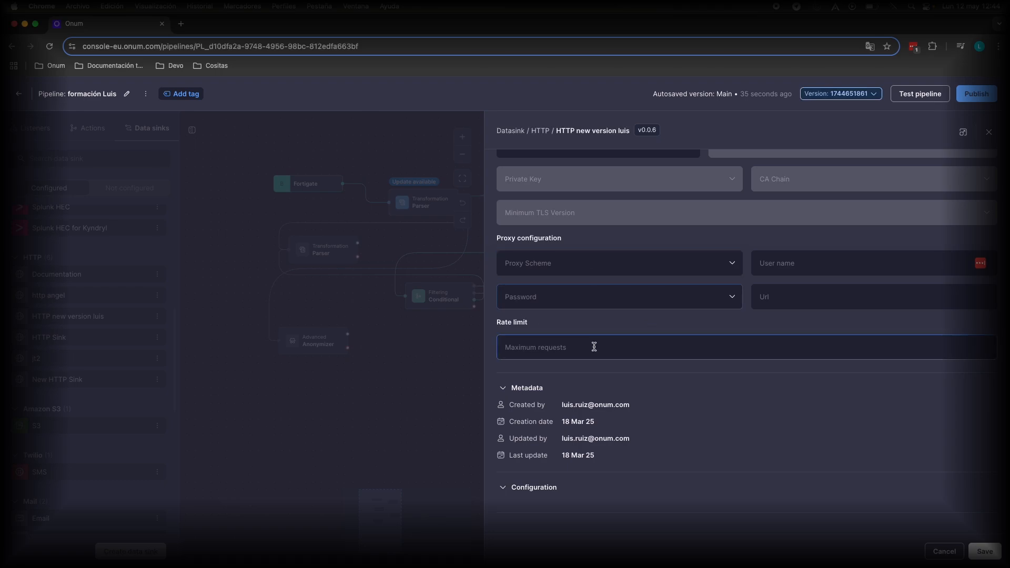
pyautogui.scroll(10, 597, 376)
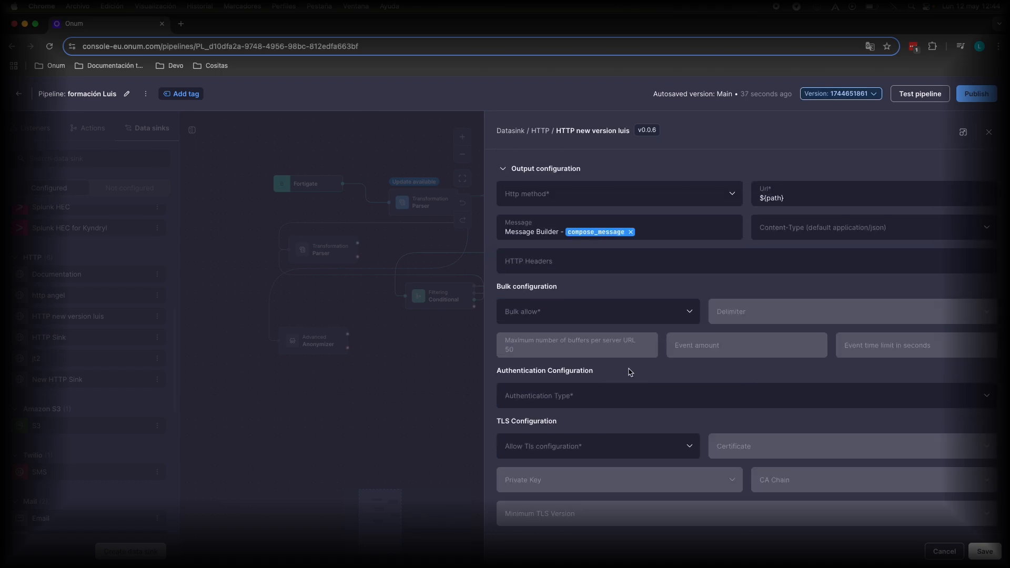
pyautogui.click(944, 551)
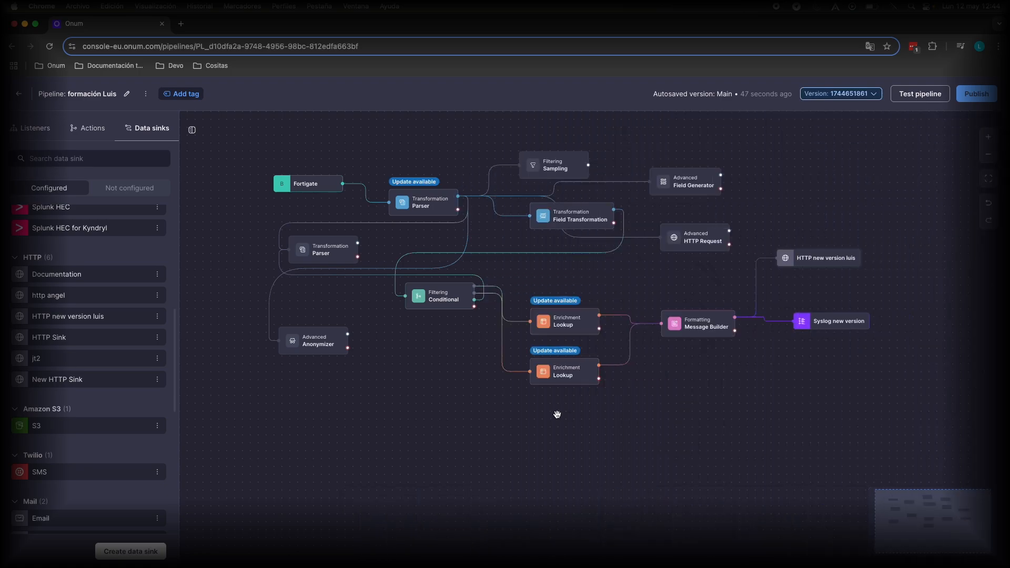